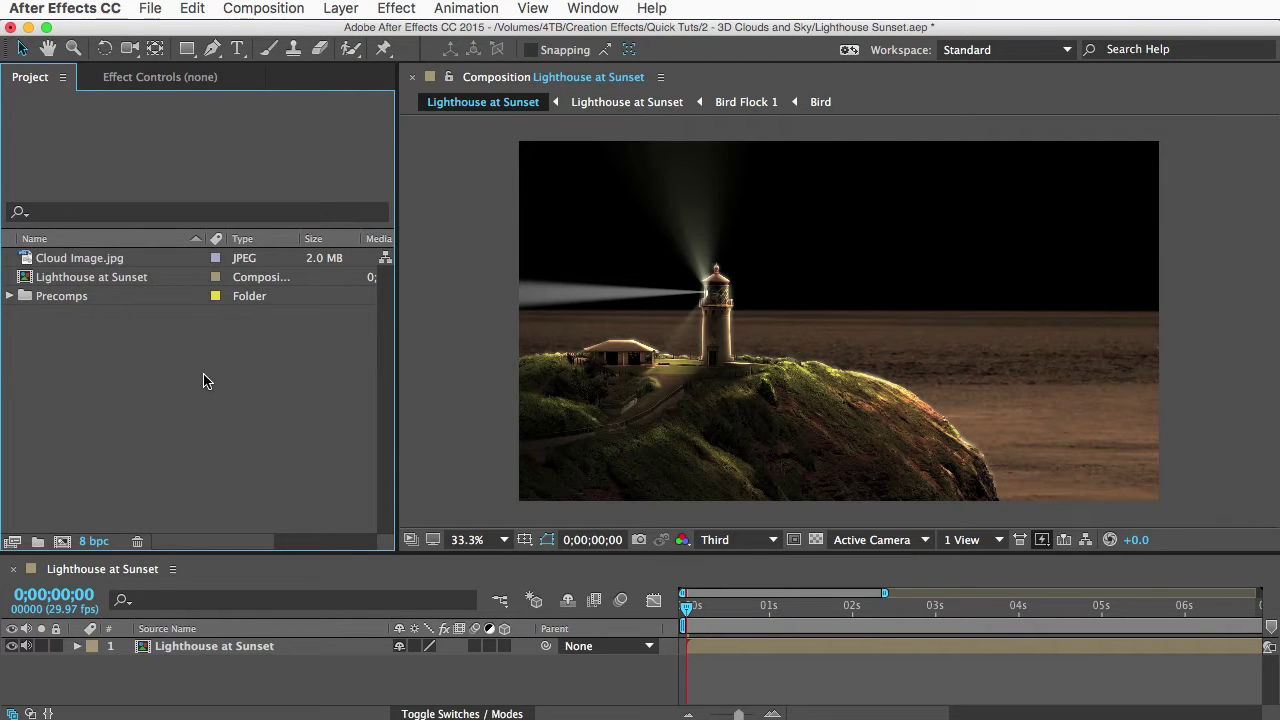
# Select the Lighthouse at Sunset layer and turn on the transparency grid to reveal the transparent sky.
pyautogui.click(212, 645)
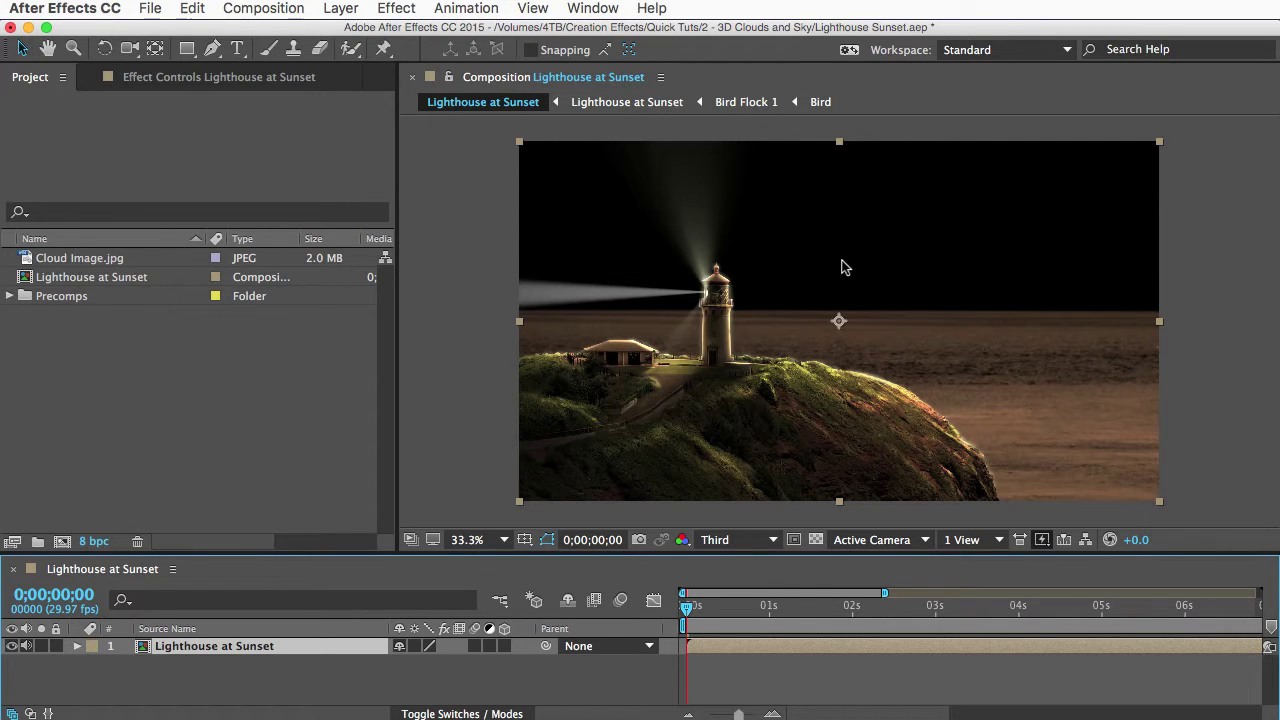
pyautogui.click(816, 539)
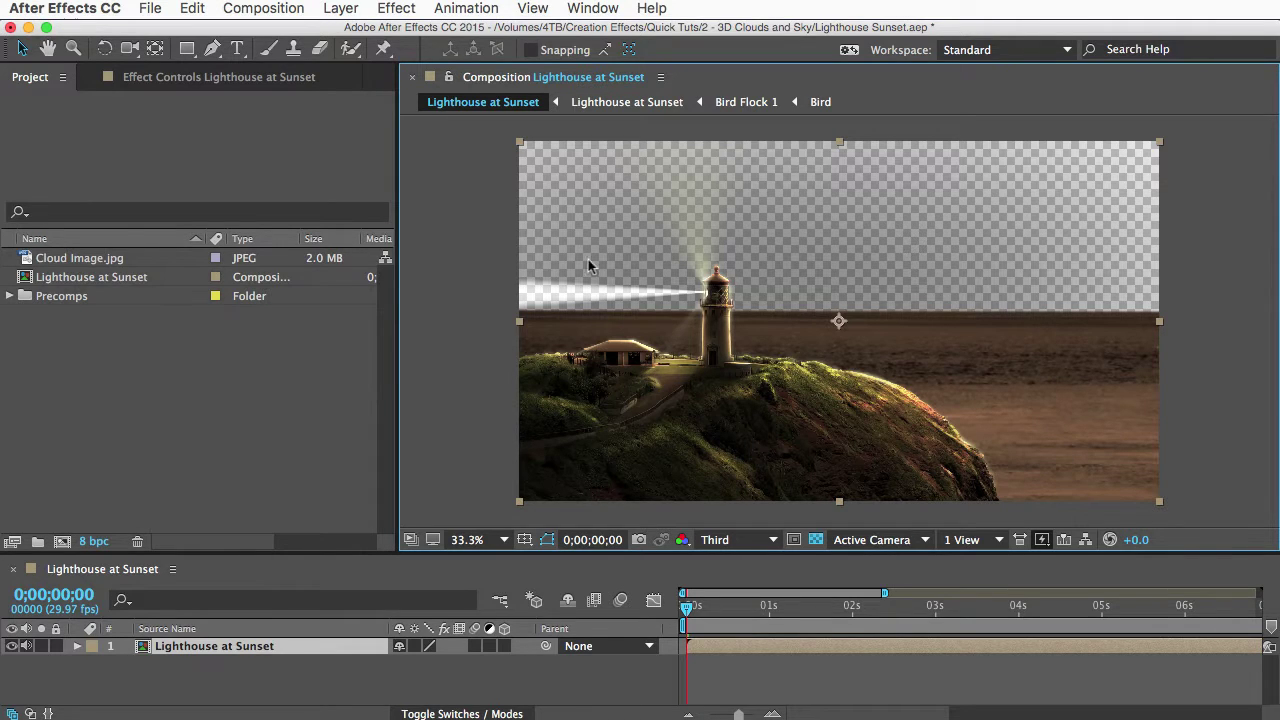
# Add Cloud Image.jpg below the Lighthouse at Sunset layer and raise it to fill the sky.
pyautogui.click(42, 257)
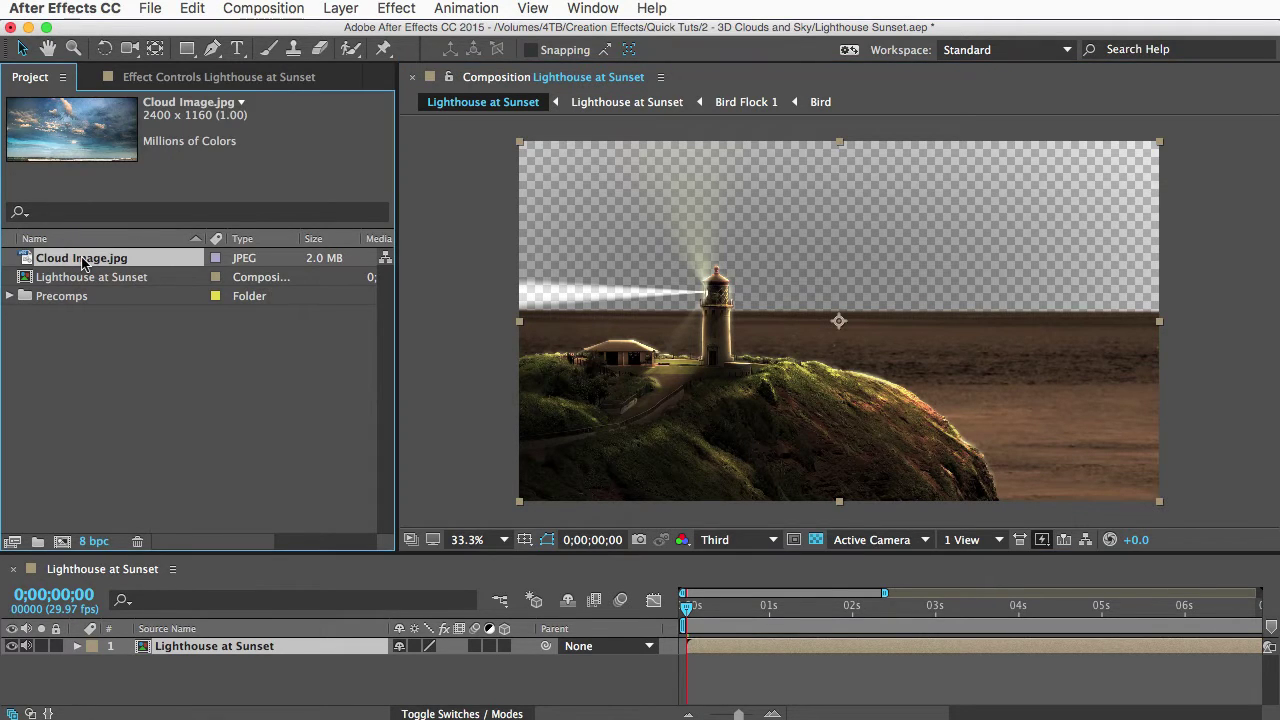
pyautogui.moveTo(84, 260); pyautogui.dragTo(183, 648)
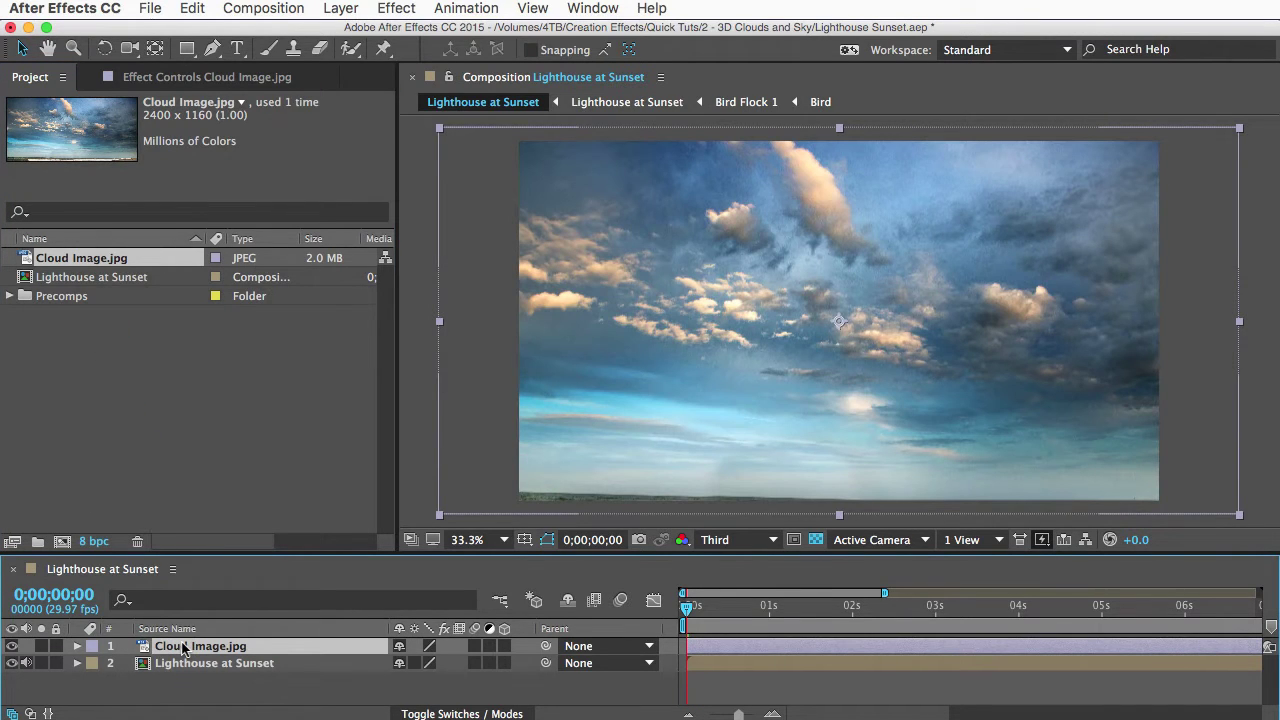
pyautogui.press('s')
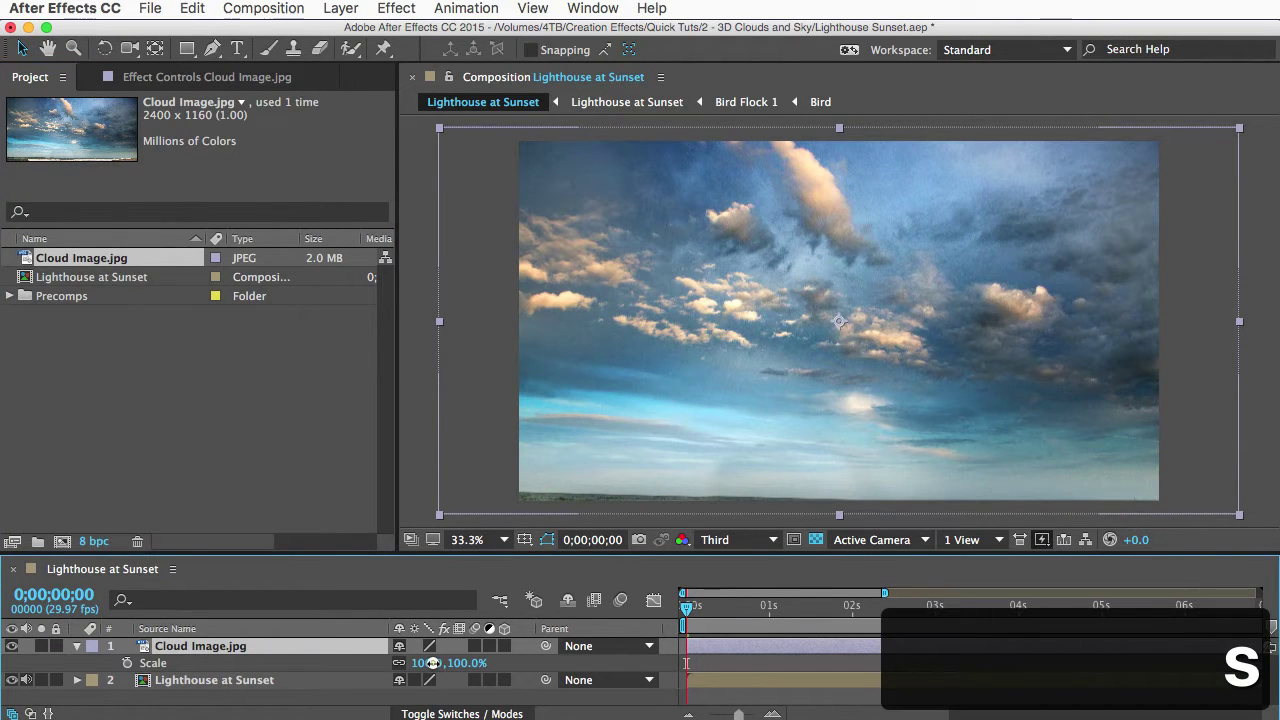
pyautogui.moveTo(432, 662)
pyautogui.mouseDown()
pyautogui.moveTo(401, 662)
pyautogui.moveTo(438, 668)
pyautogui.mouseUp()
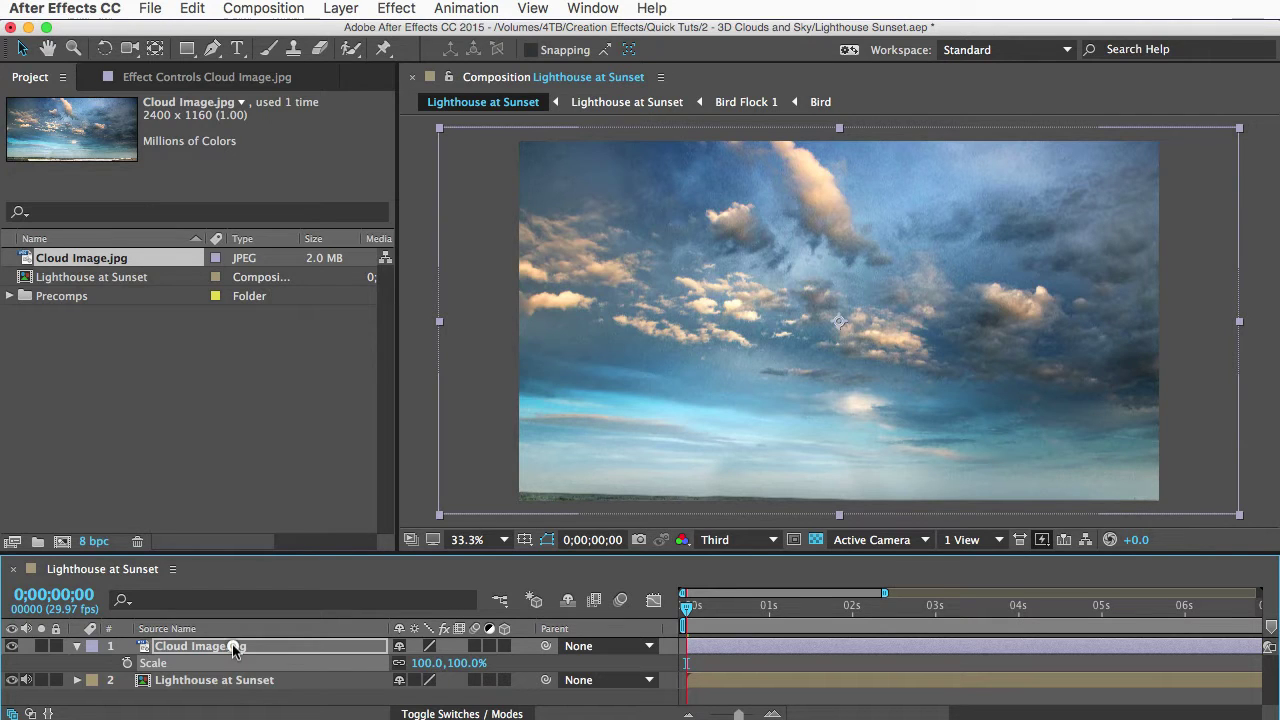
pyautogui.moveTo(233, 649); pyautogui.dragTo(240, 700)
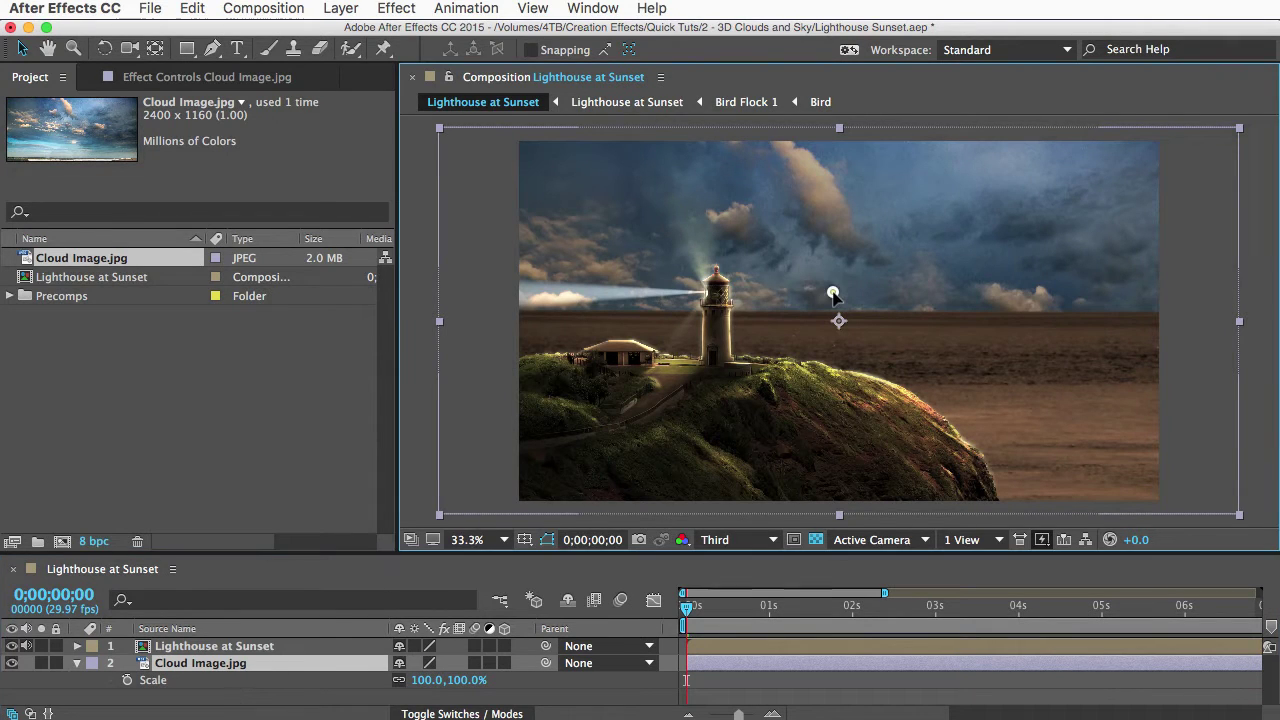
pyautogui.moveTo(835, 298); pyautogui.dragTo(836, 110)
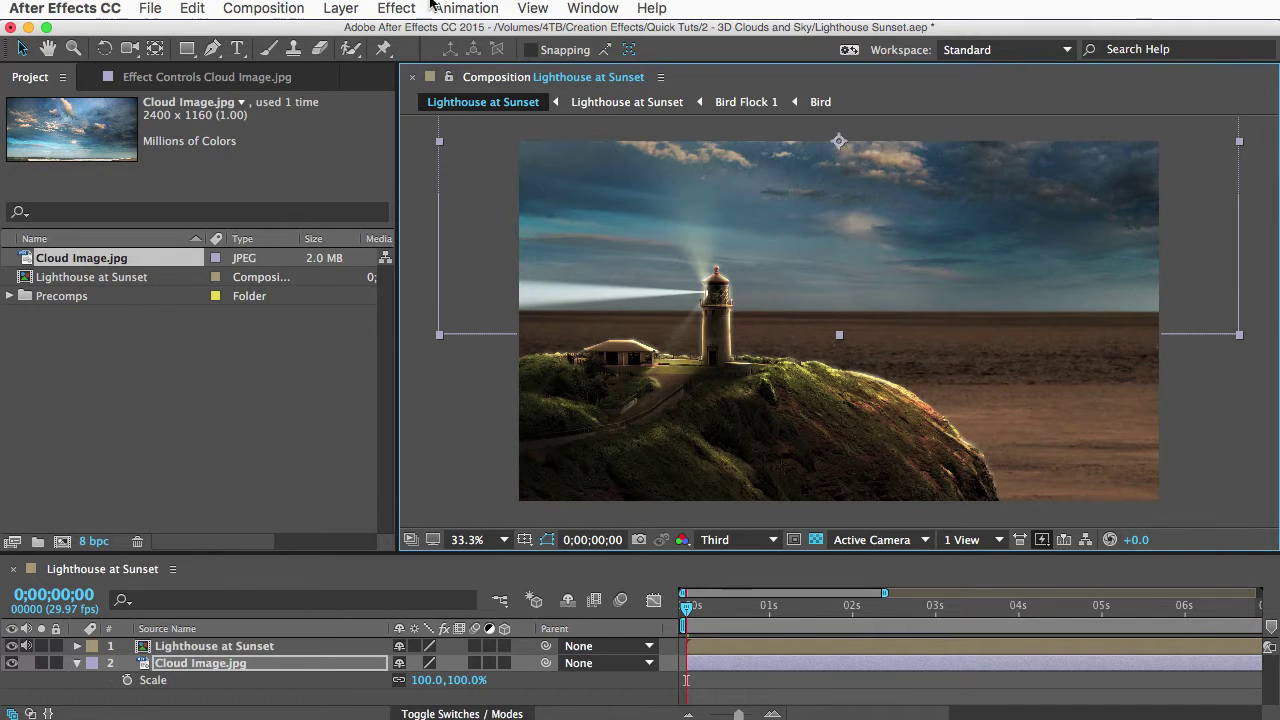
# Apply a Photo Filter to the clouds with the Orange filter at 86% density.
pyautogui.click(398, 8)
pyautogui.moveTo(462, 196)
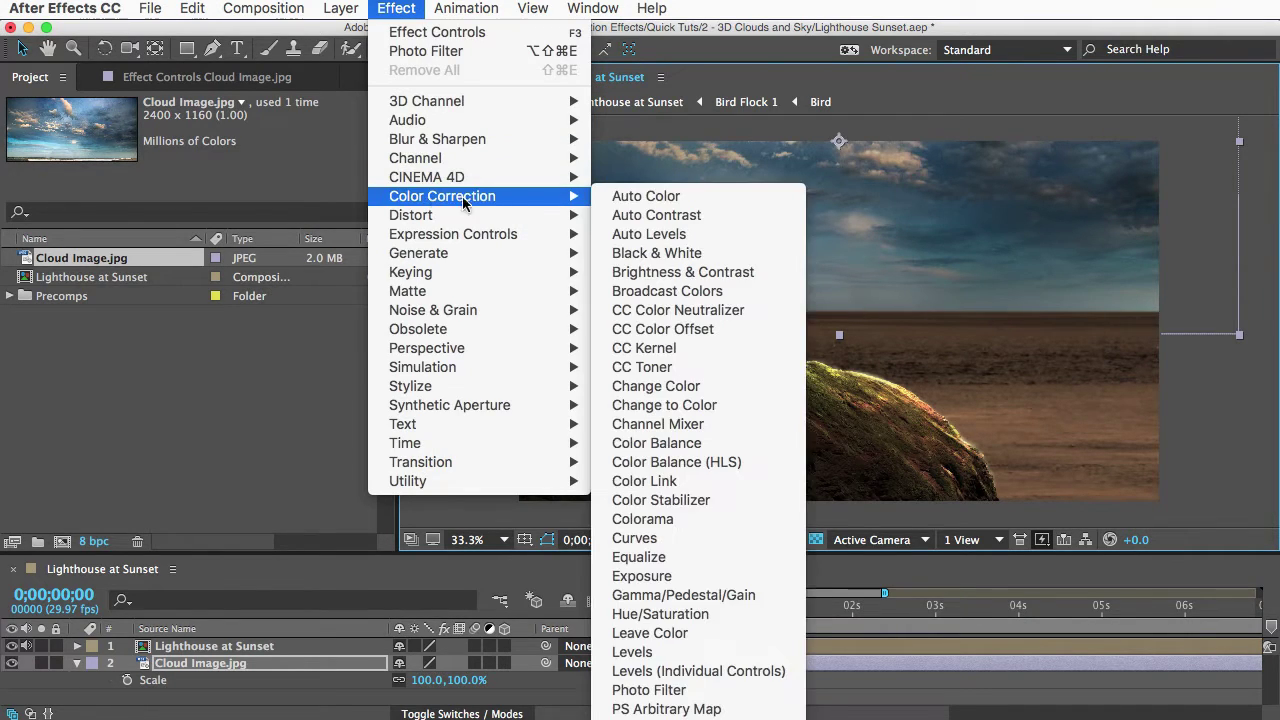
pyautogui.click(688, 689)
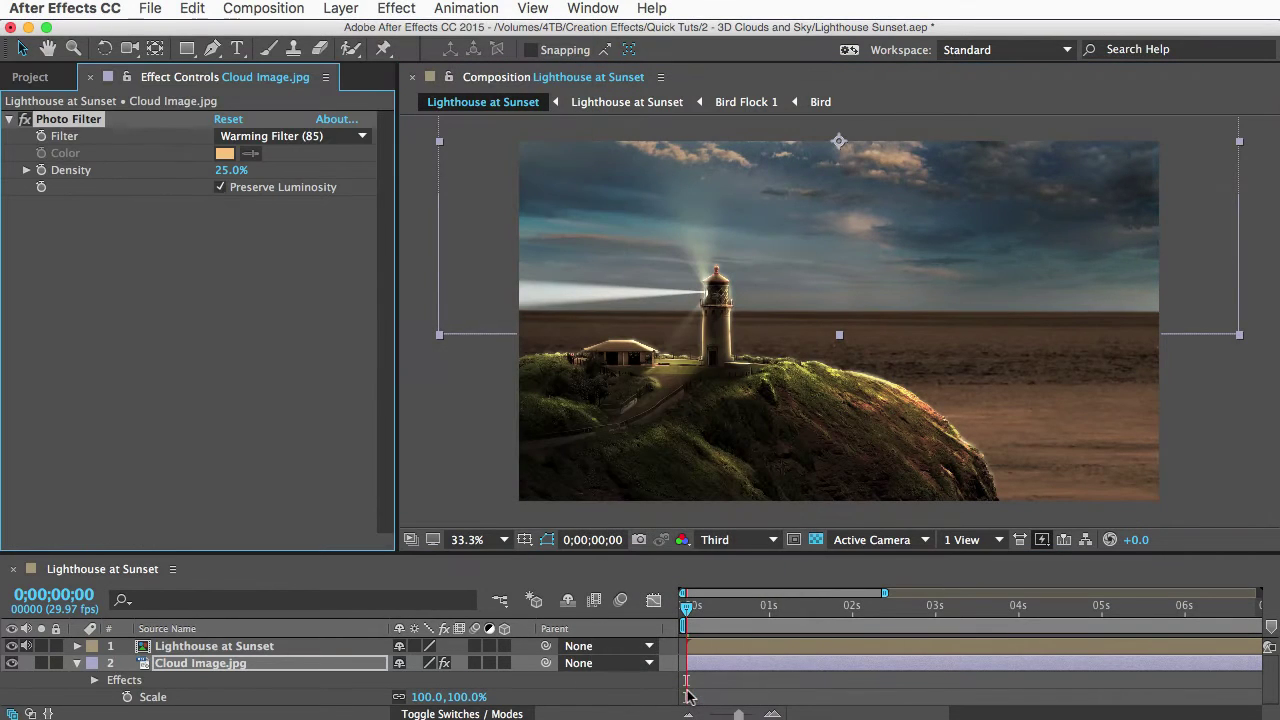
pyautogui.click(266, 140)
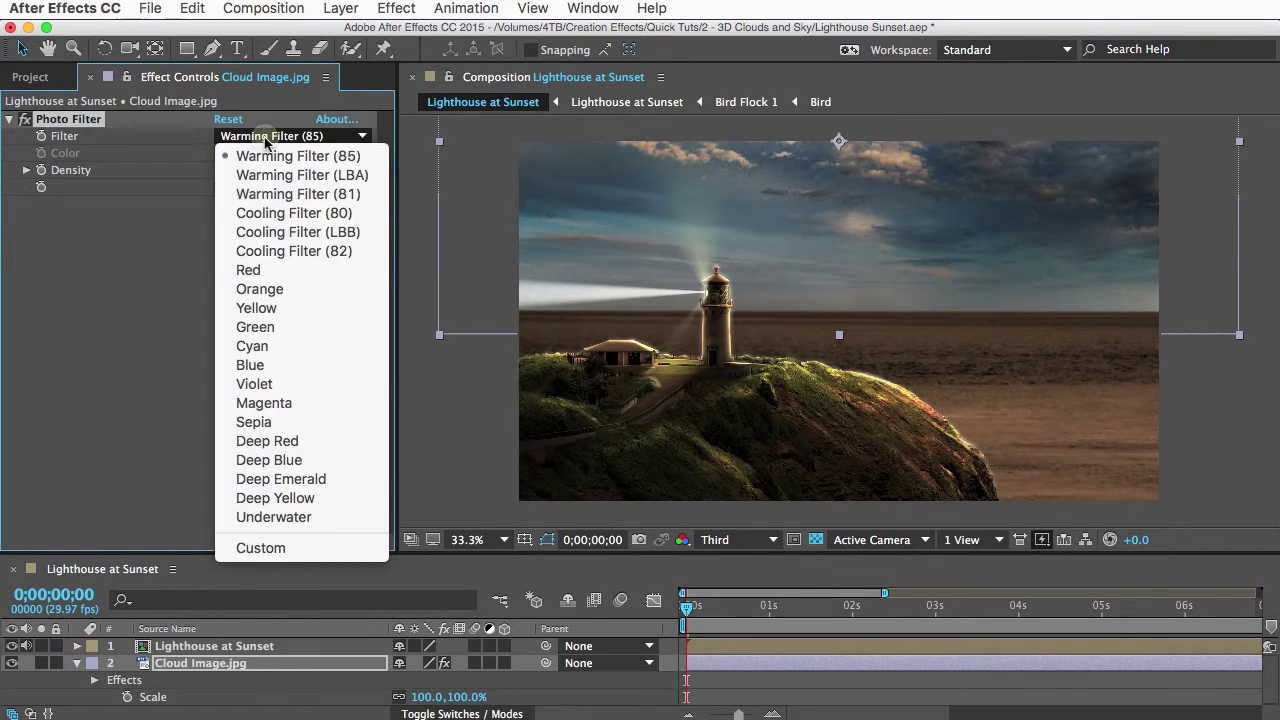
pyautogui.click(260, 290)
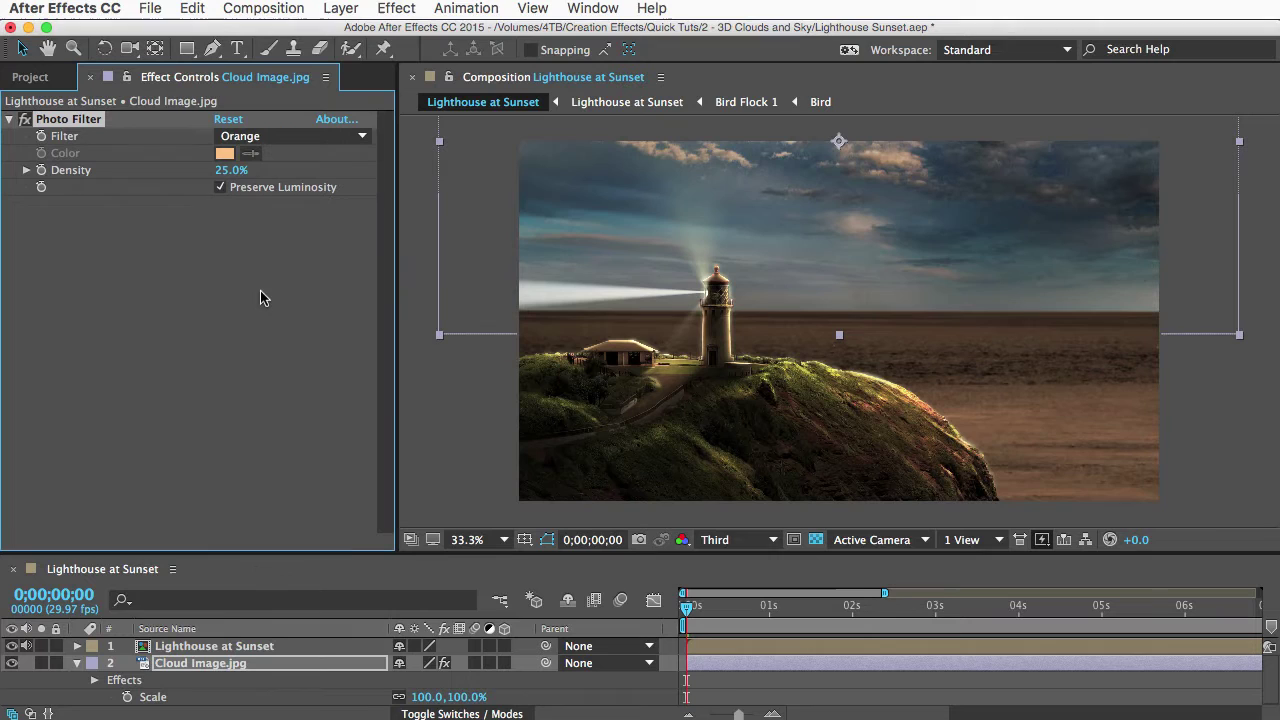
pyautogui.moveTo(230, 171); pyautogui.dragTo(289, 172)
# Add a Distort > Transform effect to the clouds with Skew Axis 90, undoing a trial skew.
pyautogui.click(387, 10)
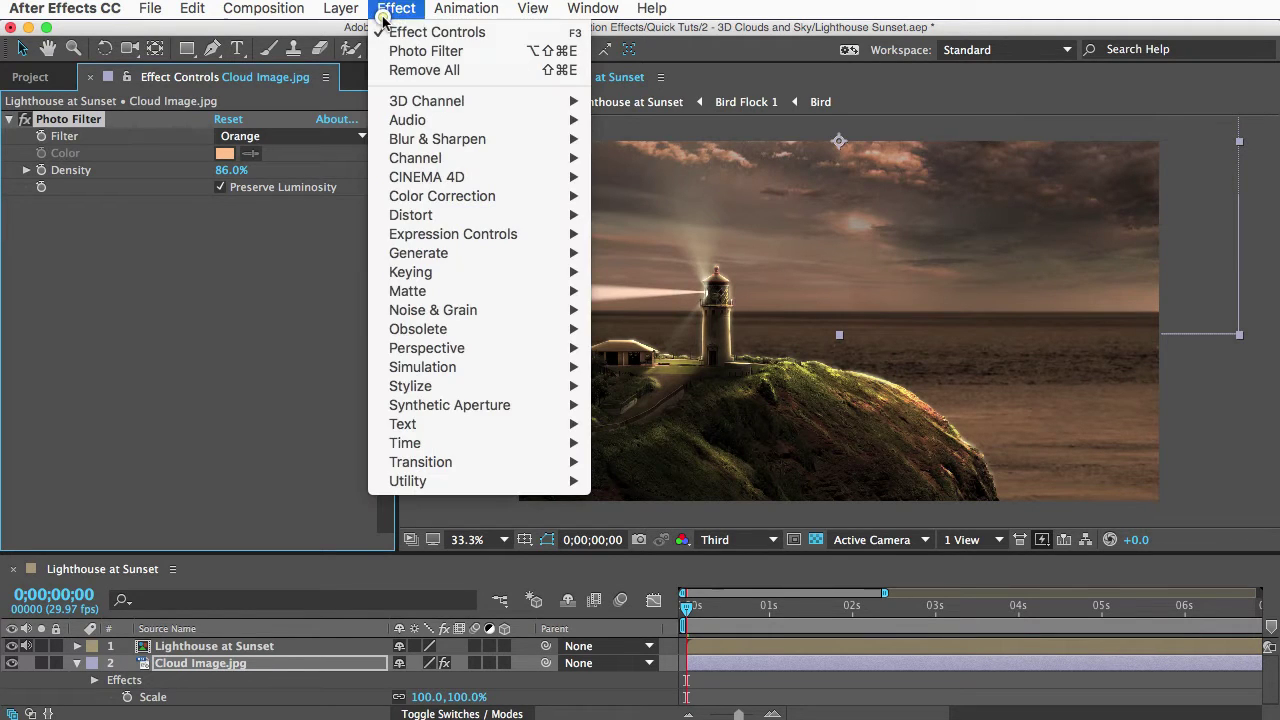
pyautogui.moveTo(430, 216)
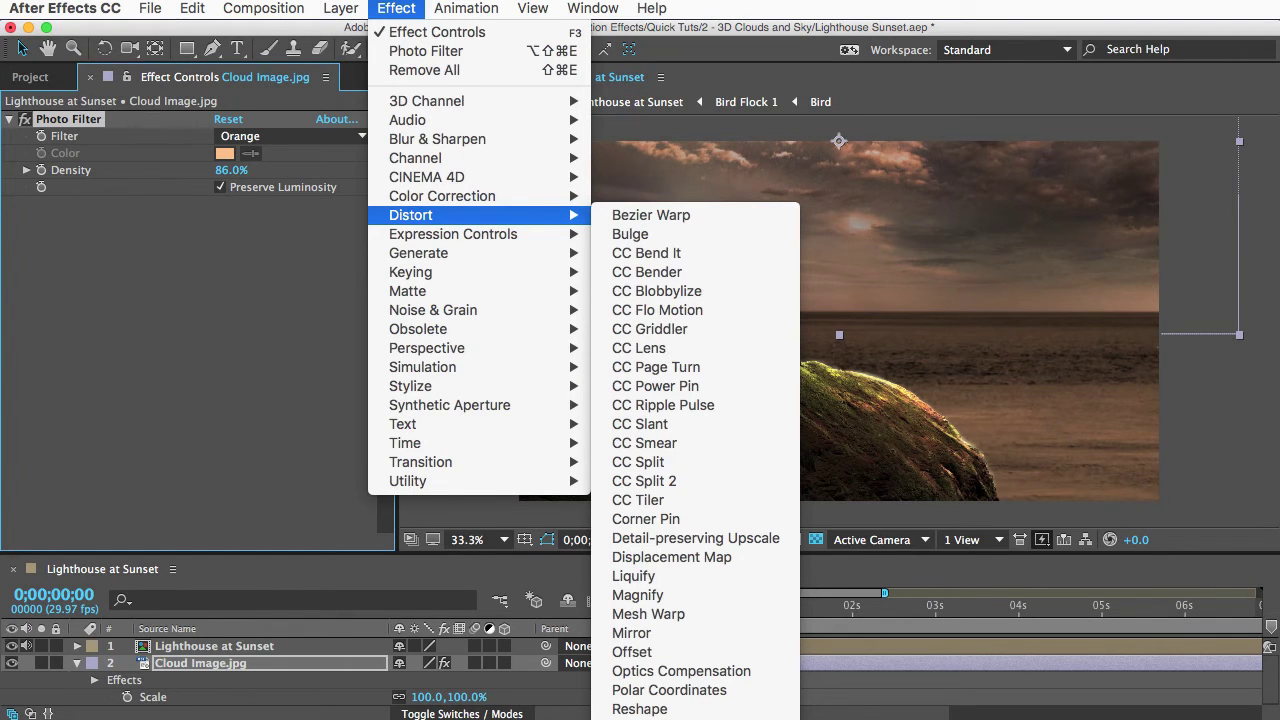
pyautogui.click(650, 709)
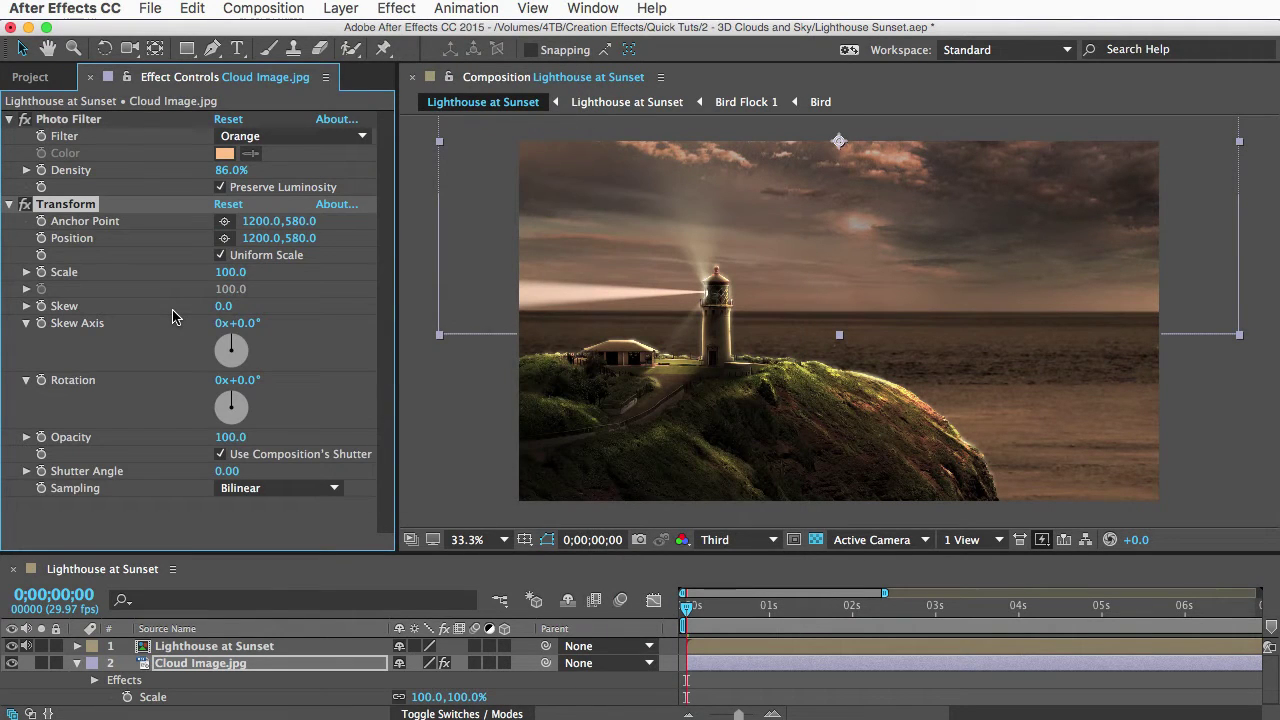
pyautogui.click(253, 327)
pyautogui.write('90')
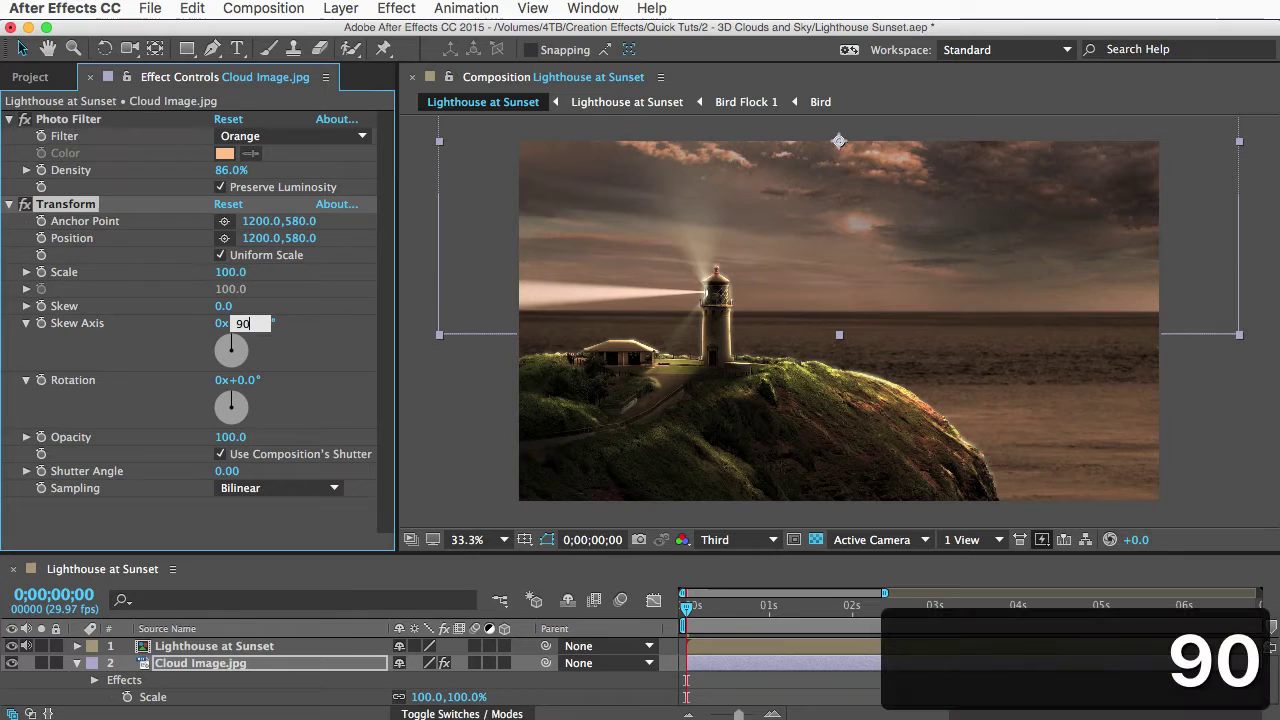
pyautogui.press('Return')
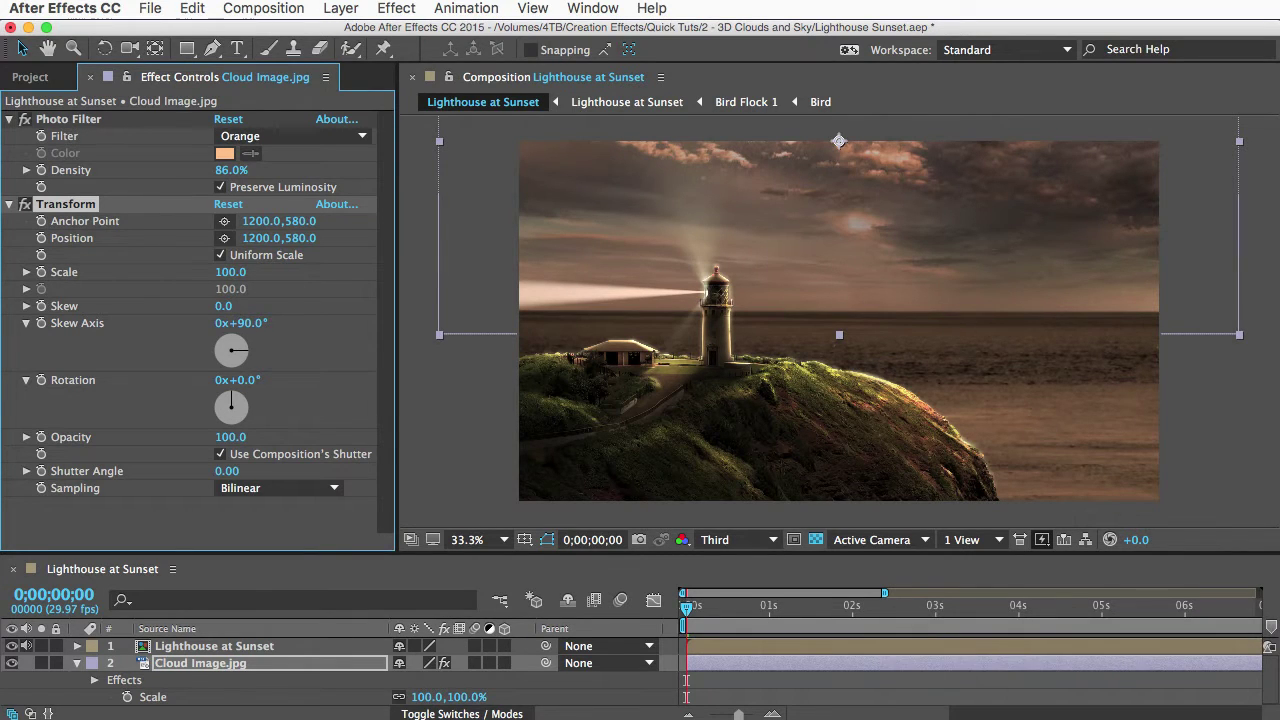
pyautogui.moveTo(220, 308); pyautogui.dragTo(168, 309)
pyautogui.press('super+z')
# Place the Transform anchor point and position at the horizon centre, 1197,1093.
pyautogui.click(225, 222)
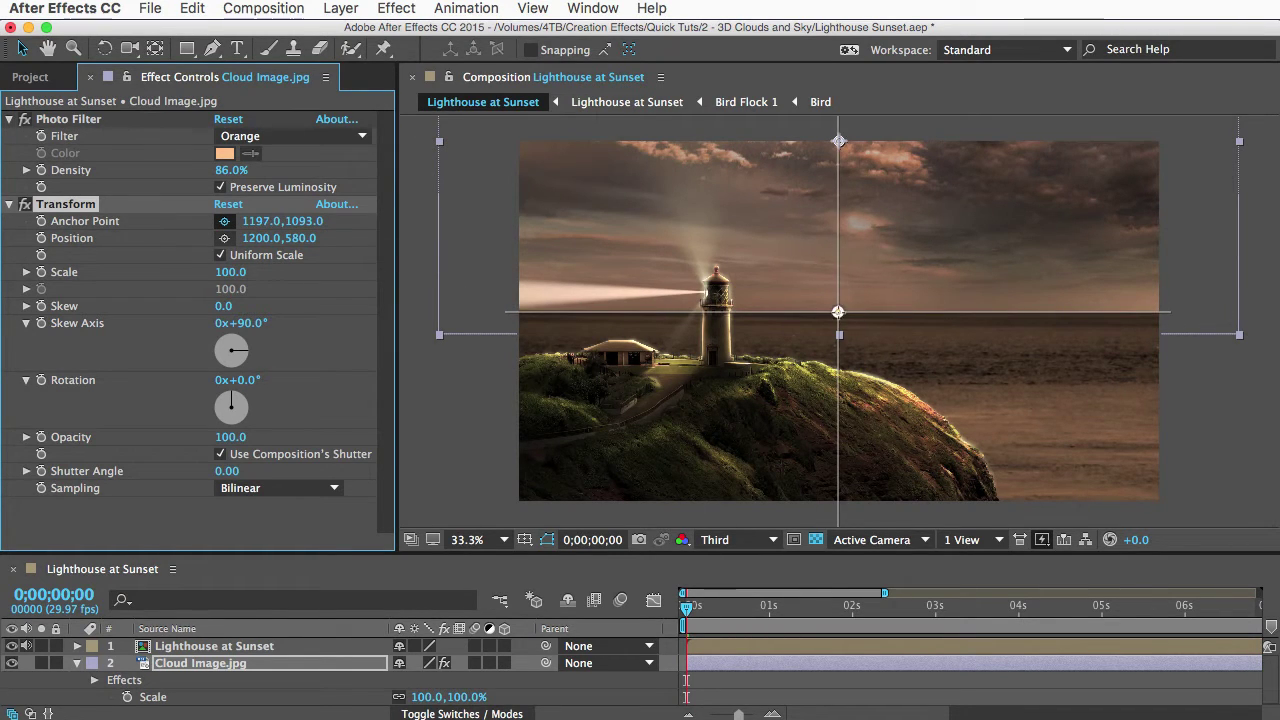
pyautogui.click(839, 313)
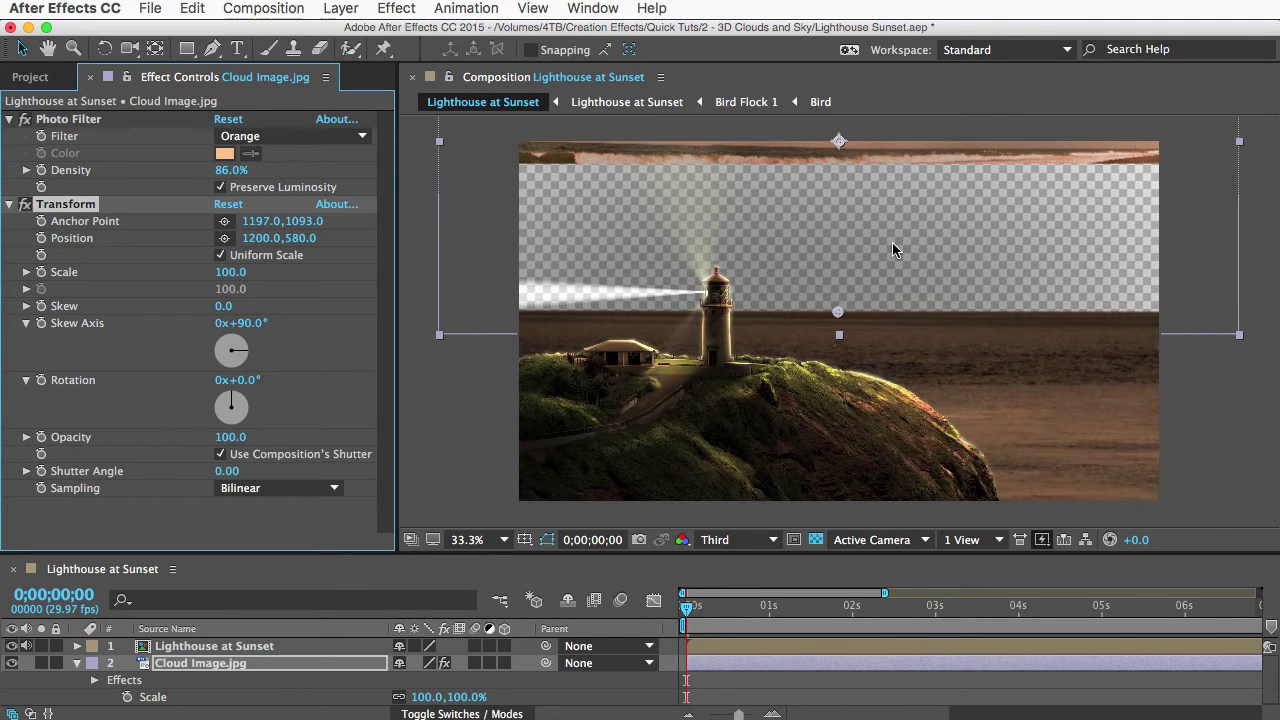
pyautogui.click(225, 240)
pyautogui.moveTo(486, 277); pyautogui.dragTo(838, 313)
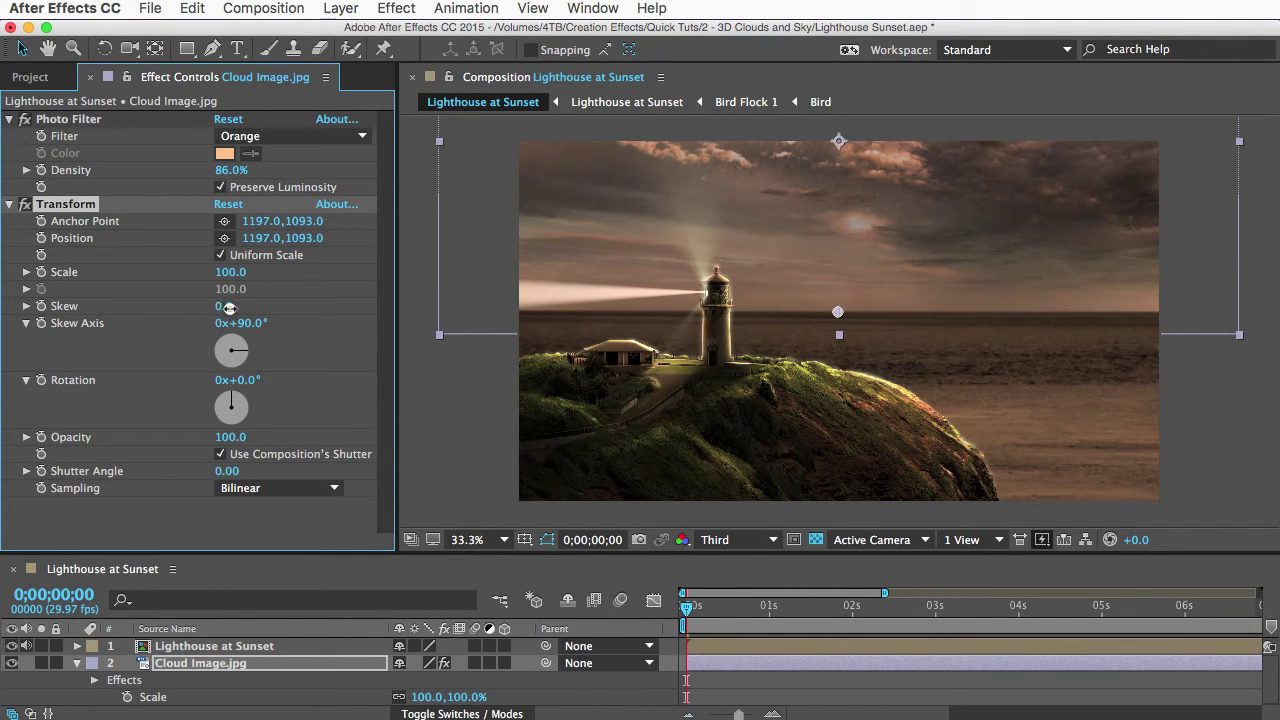
# Set the cloud Skew to -23 and set a starting keyframe.
pyautogui.moveTo(228, 307)
pyautogui.mouseDown()
pyautogui.moveTo(260, 307)
pyautogui.moveTo(208, 309)
pyautogui.mouseUp()
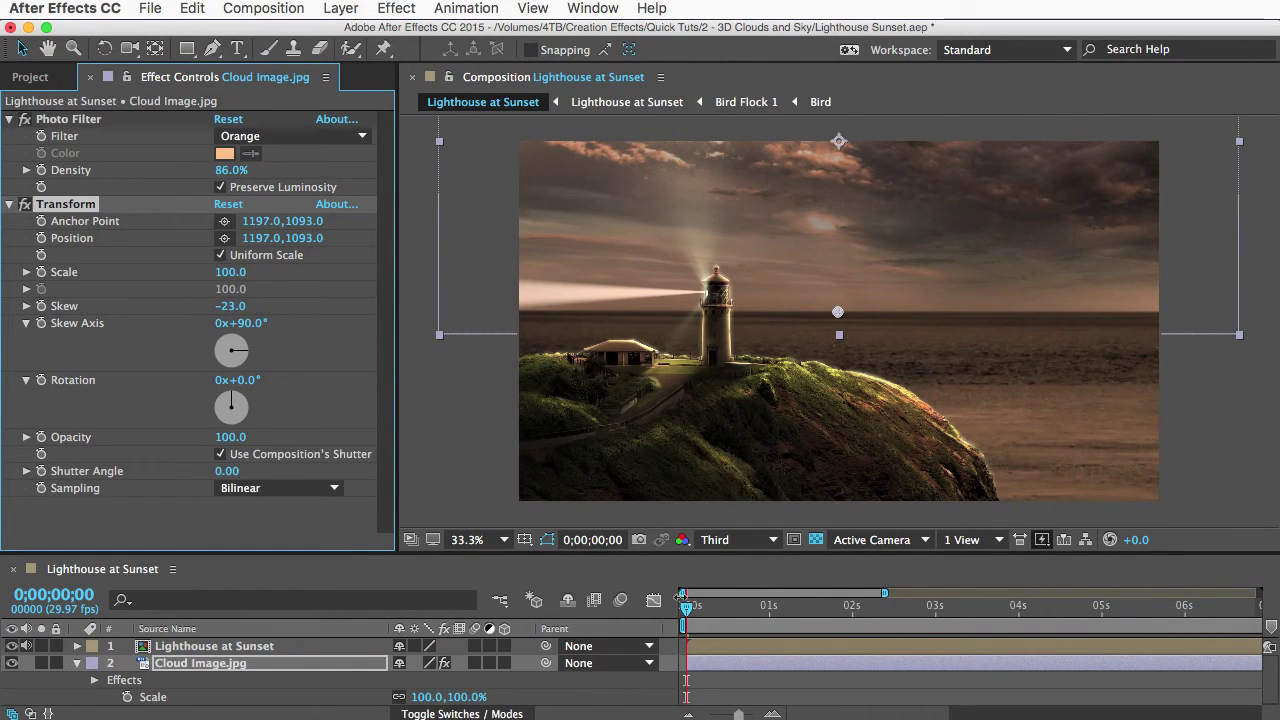
pyautogui.click(688, 612)
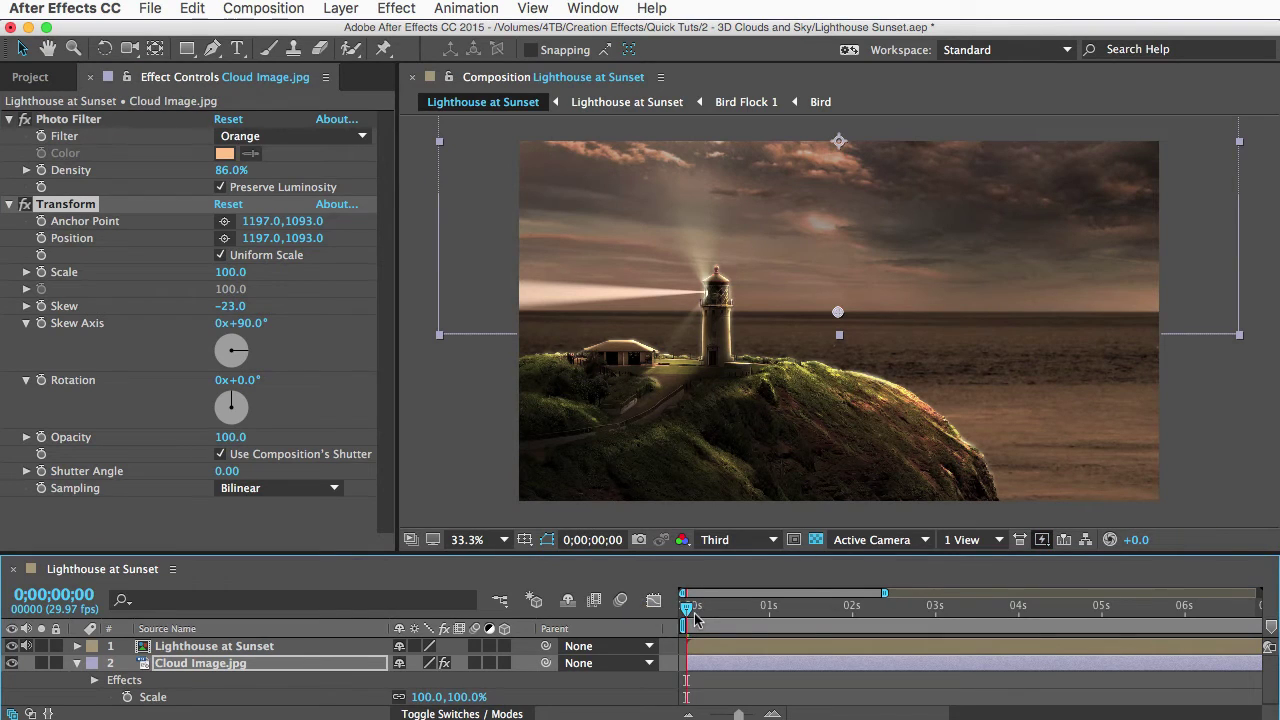
pyautogui.click(41, 308)
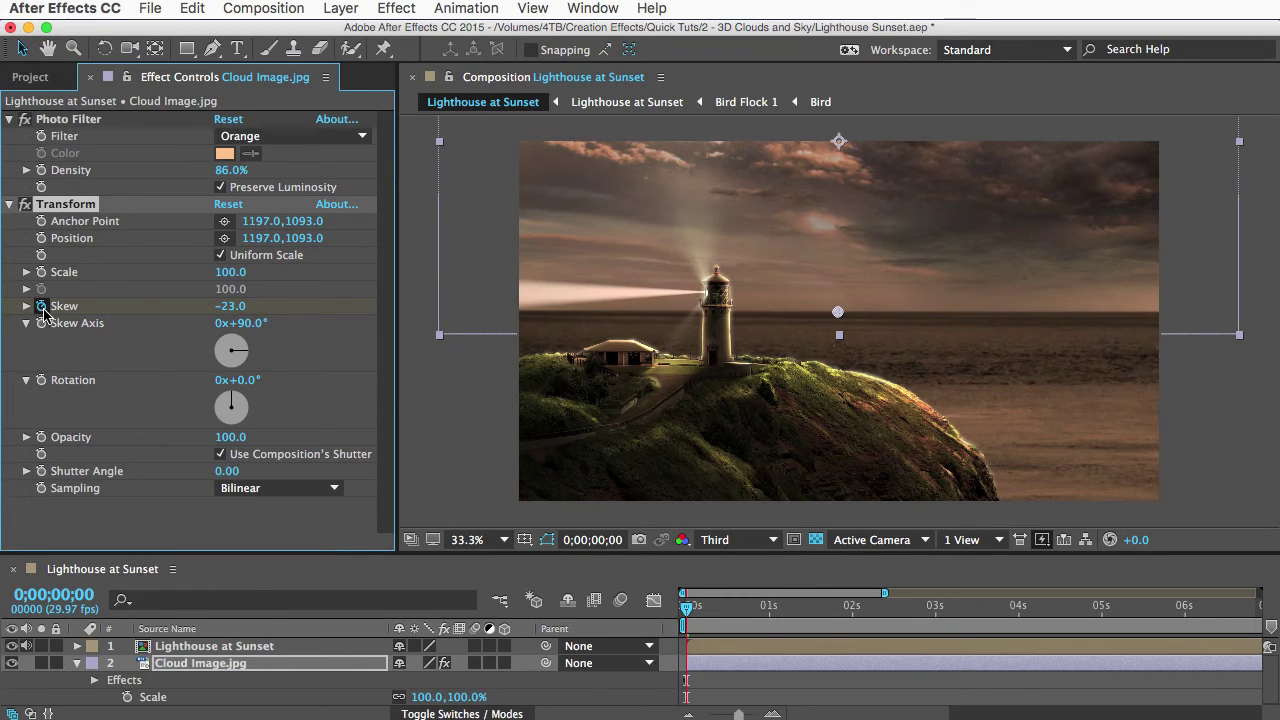
# Add a Skew keyframe of 22 at 4;29 and preview the cloud animation.
pyautogui.click(225, 668)
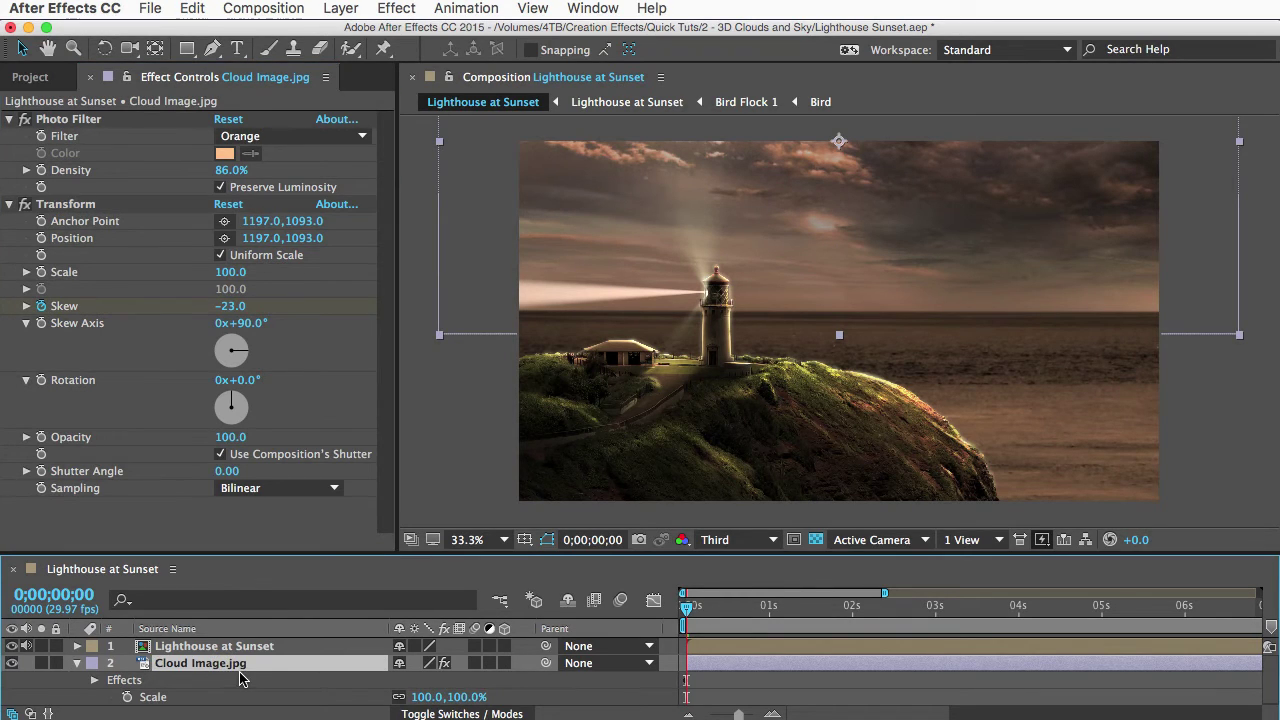
pyautogui.press('u')
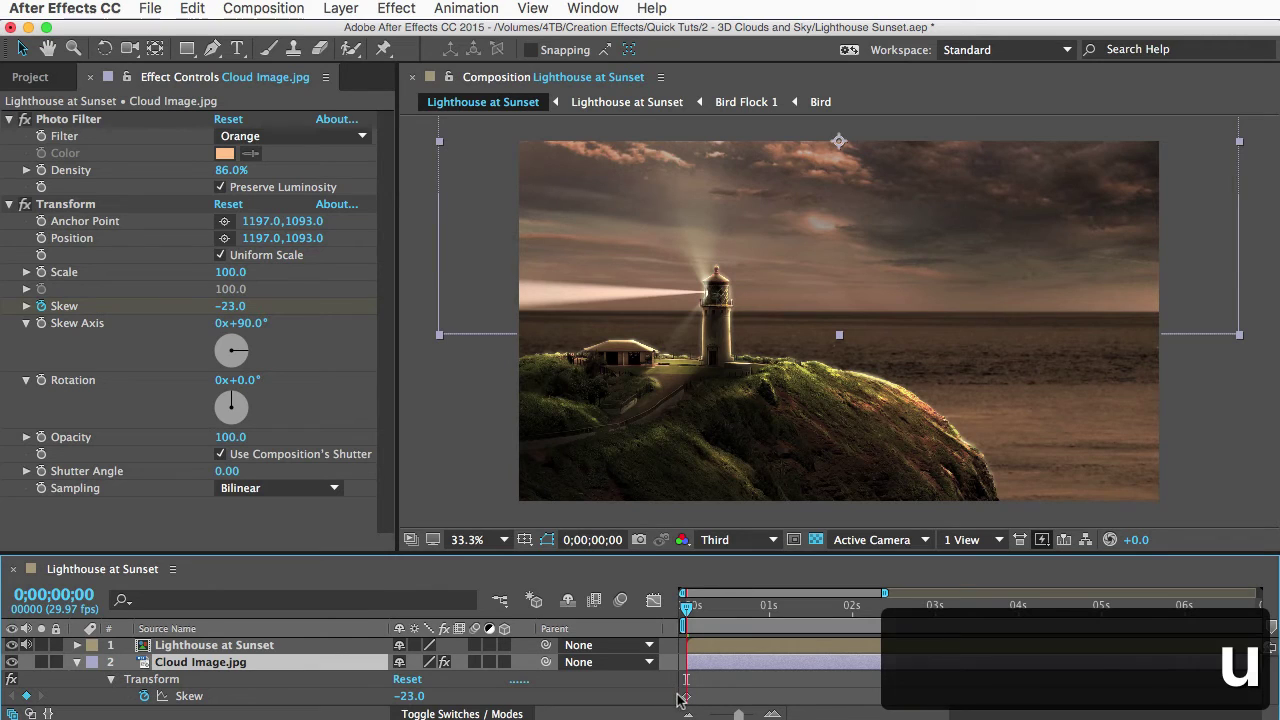
pyautogui.click(1099, 606)
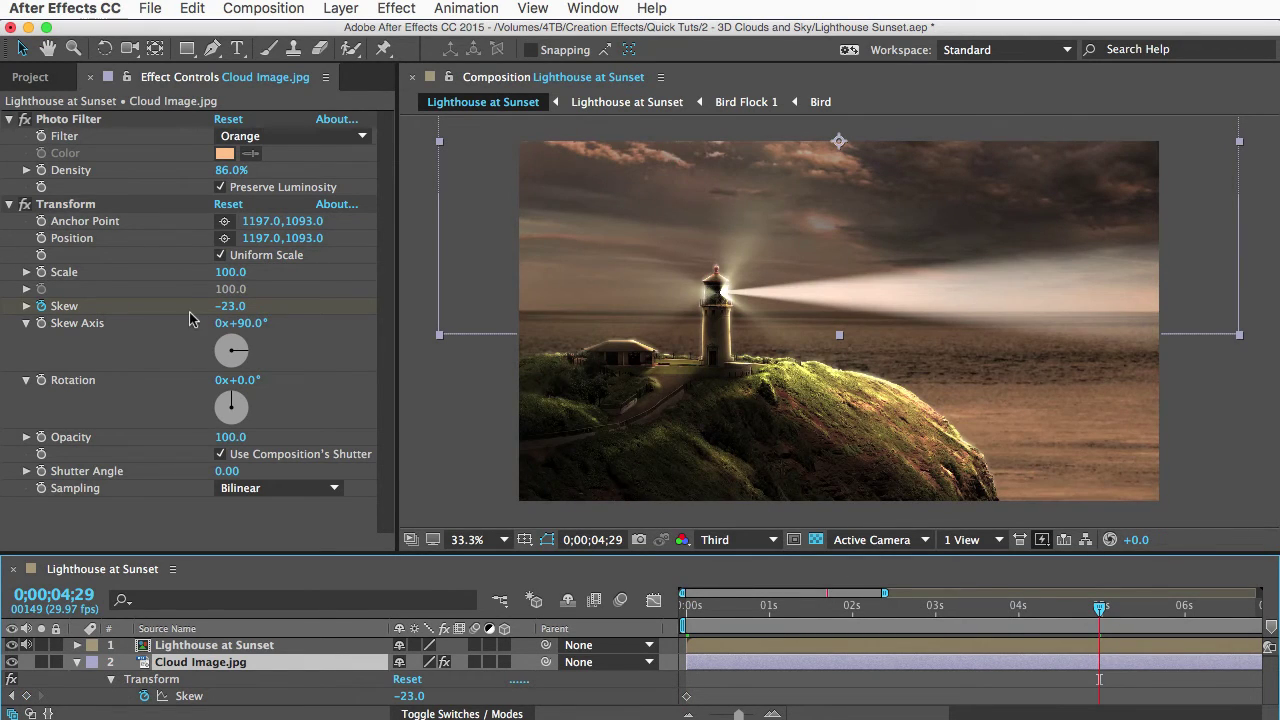
pyautogui.moveTo(226, 306); pyautogui.dragTo(279, 316)
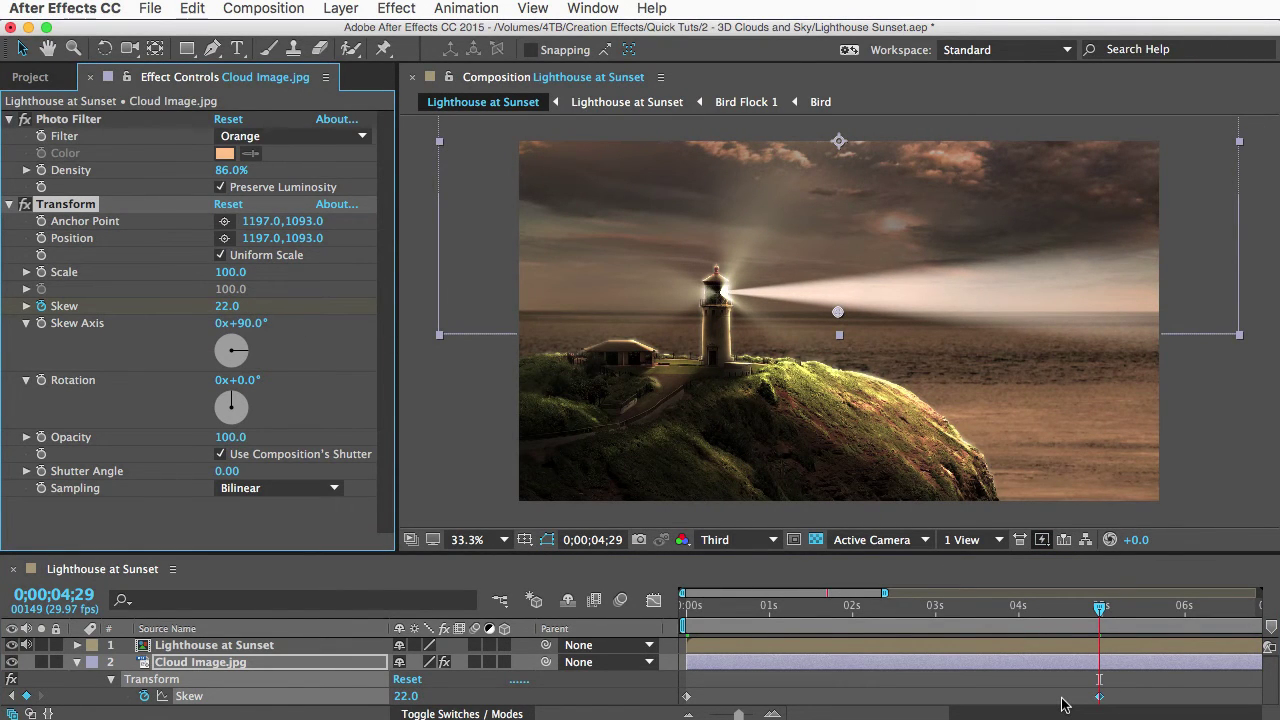
pyautogui.press('space')
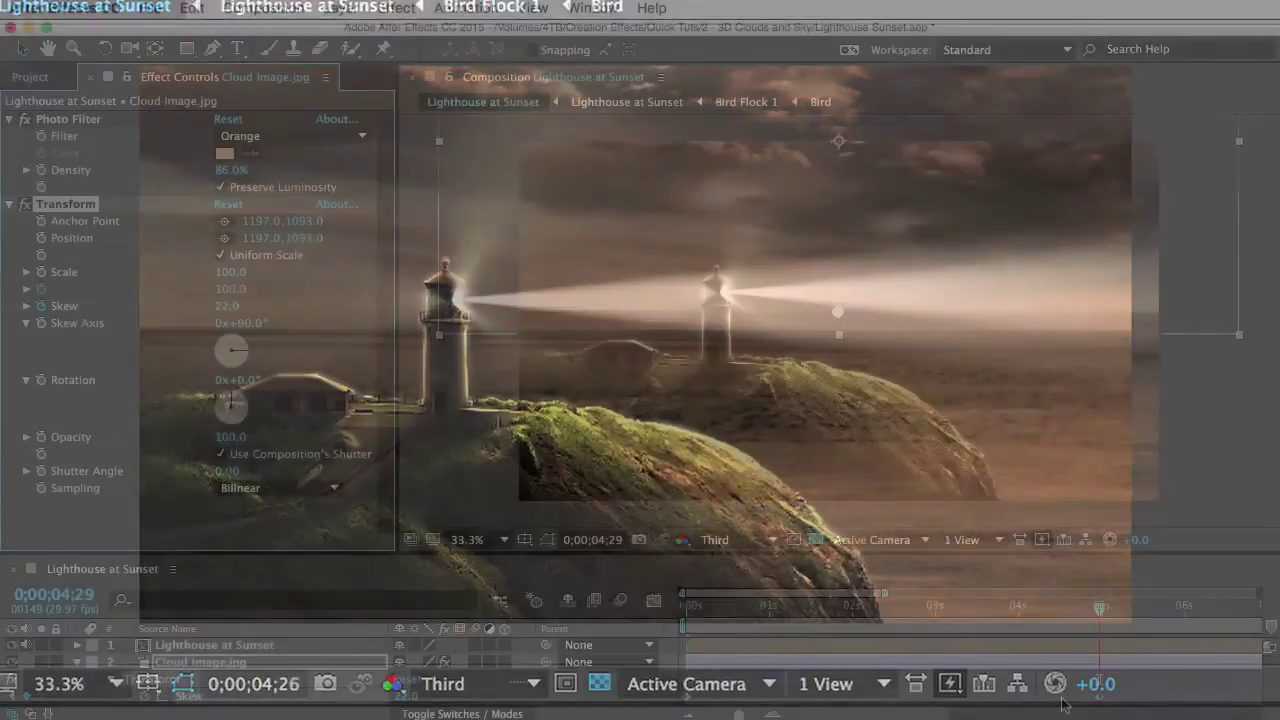
pyautogui.press('space')
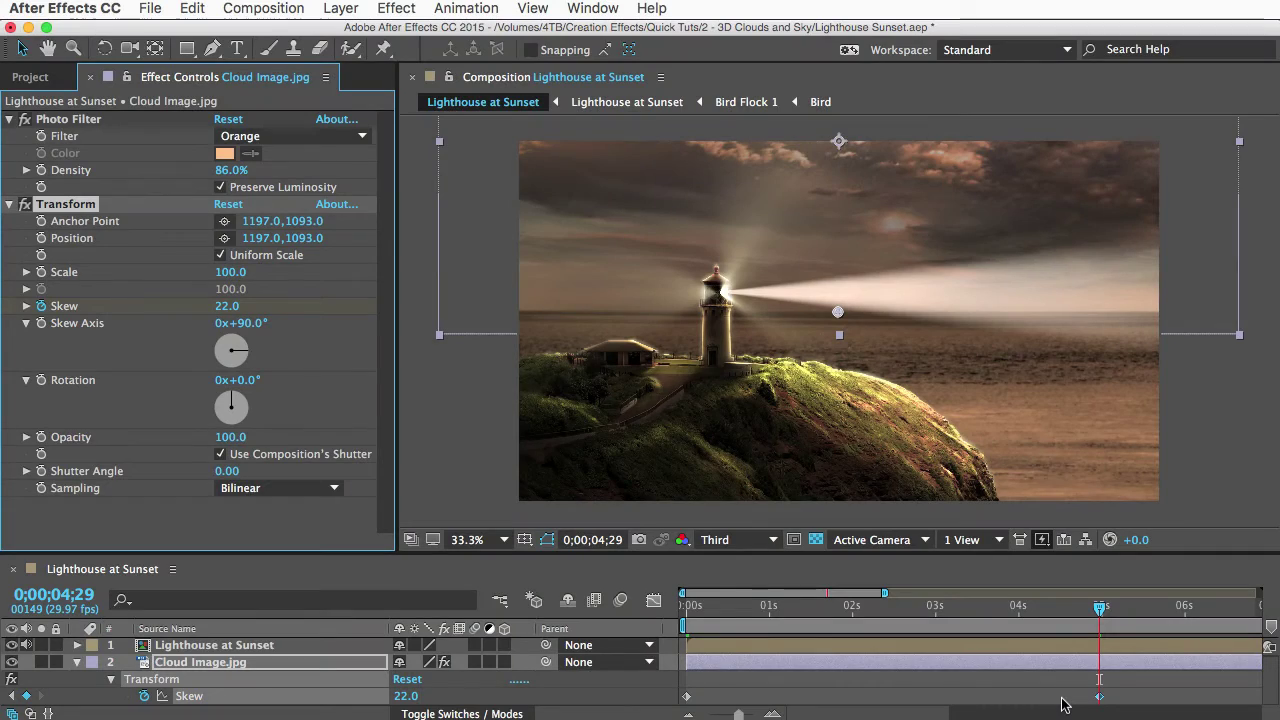